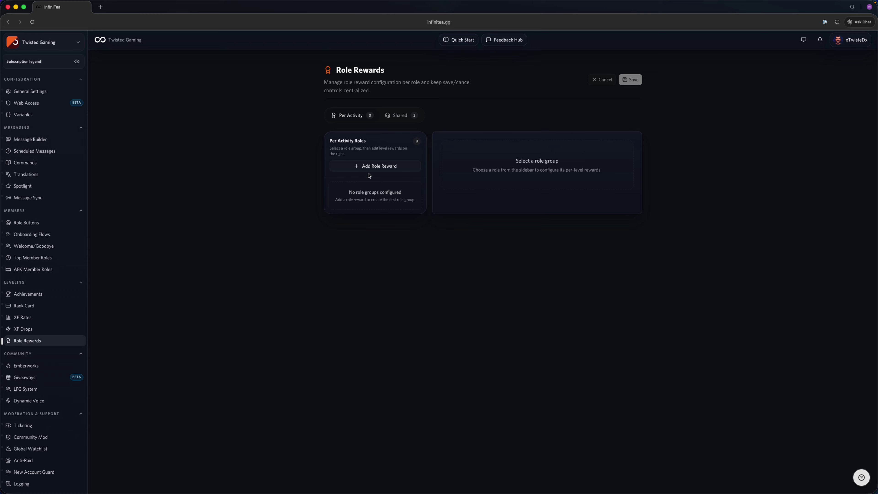
Add a per-activity role reward group for the New! role
{"action": "left_click", "coordinate": [282, 174]}
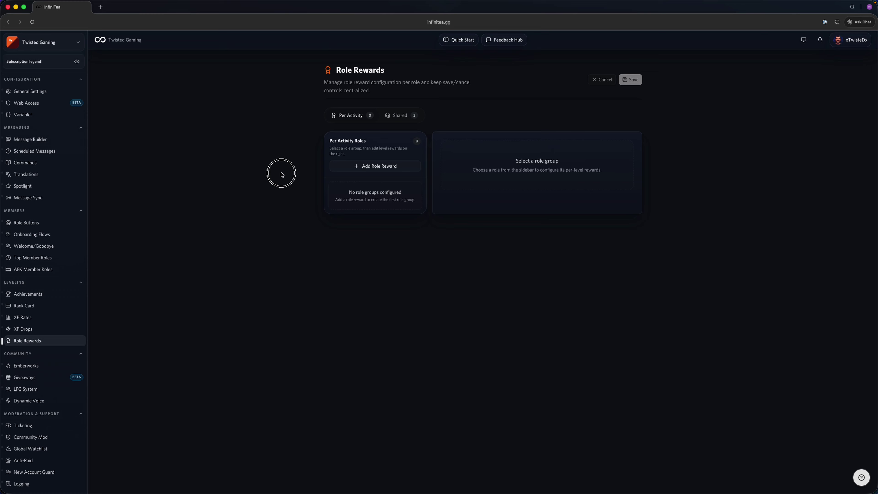
{"action": "left_click", "coordinate": [364, 168]}
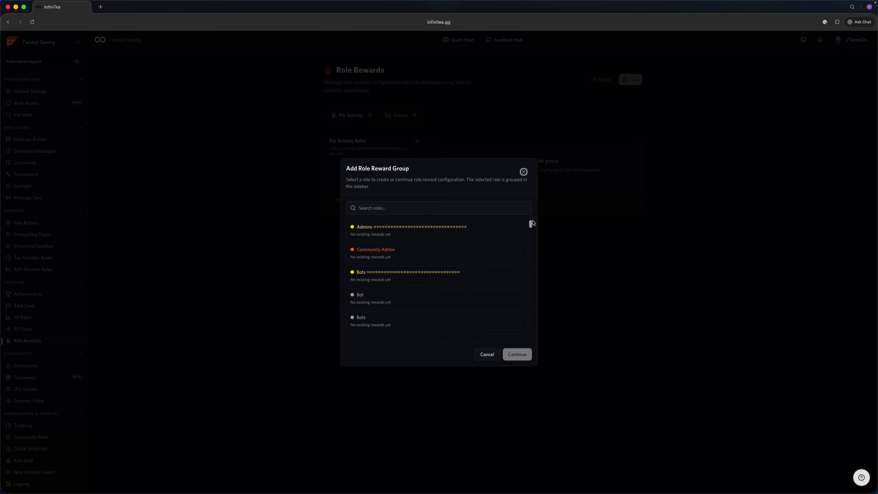
{"action": "left_click", "coordinate": [531, 225]}
{"action": "left_click_drag", "start_coordinate": [531, 225], "coordinate": [529, 338]}
{"action": "left_click", "coordinate": [417, 326]}
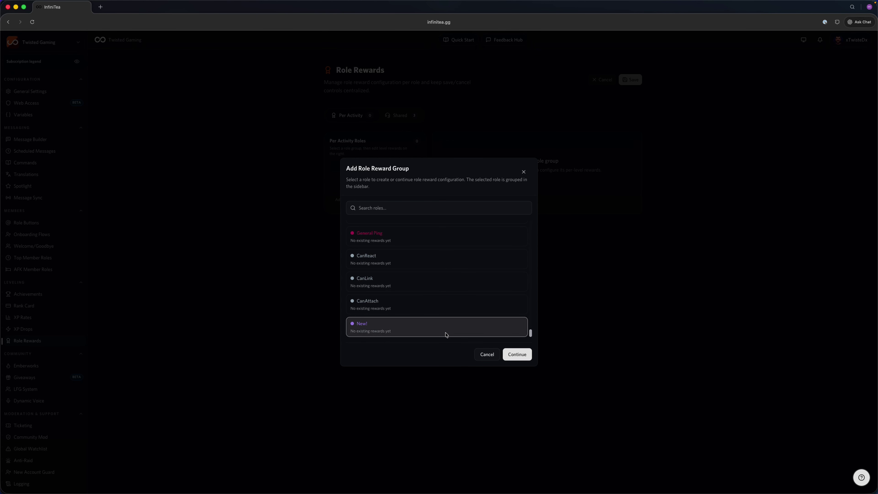
{"action": "left_click", "coordinate": [517, 354]}
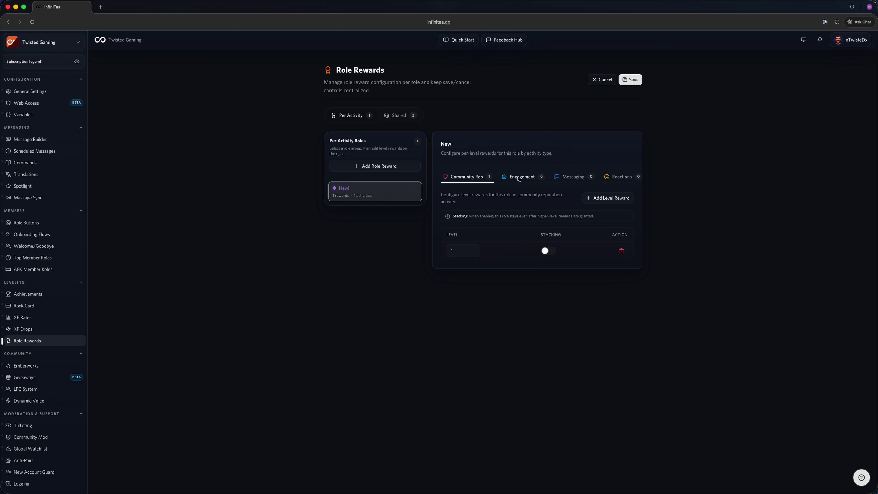
Review the level reward settings of each activity type for the New! role, ending at Community Rep
{"action": "left_click", "coordinate": [612, 177]}
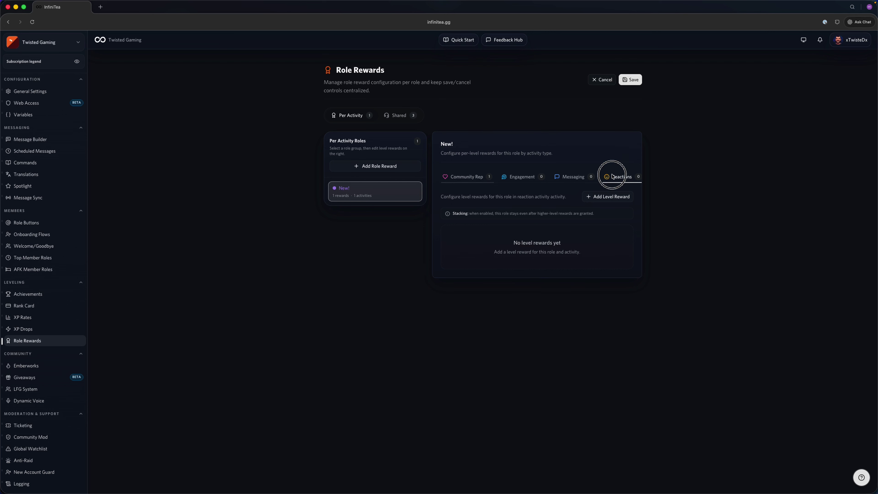
{"action": "key", "text": "Left"}
{"action": "key", "text": "Right"}
{"action": "key", "text": "Left"}
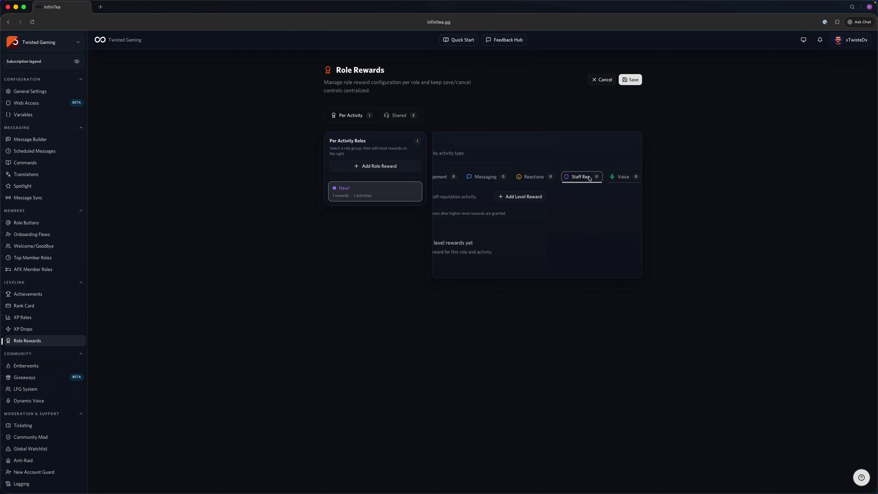
{"action": "scroll", "coordinate": [588, 182], "scroll_direction": "right", "scroll_amount": 3}
{"action": "key", "text": "Left"}
{"action": "key", "text": "Left"}
{"action": "key", "text": "Left"}
{"action": "key", "text": "Left"}
{"action": "key", "text": "Left"}
{"action": "key", "text": "Left"}
{"action": "key", "text": "Left"}
{"action": "key", "text": "Left"}
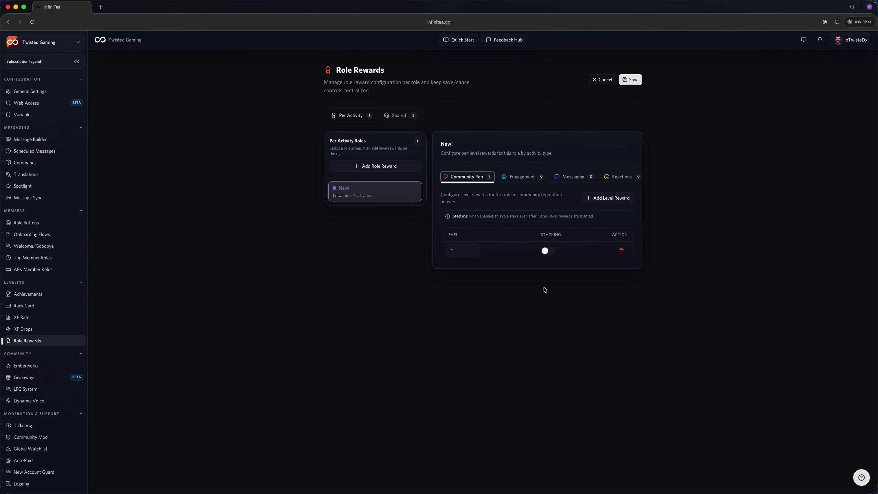
Add a second Community Rep level reward for the New! role and set its level to 6
{"action": "left_click", "coordinate": [540, 306]}
{"action": "left_click", "coordinate": [446, 248]}
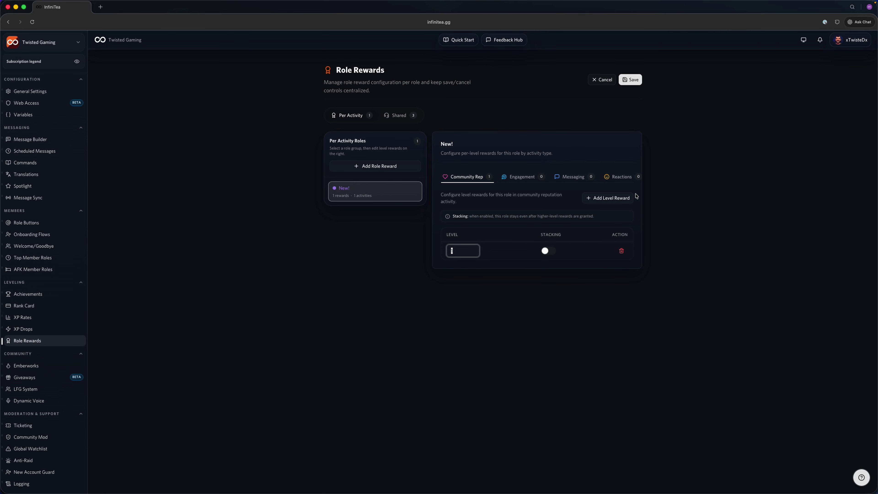
{"action": "left_click", "coordinate": [624, 199]}
{"action": "double_click", "coordinate": [471, 272]}
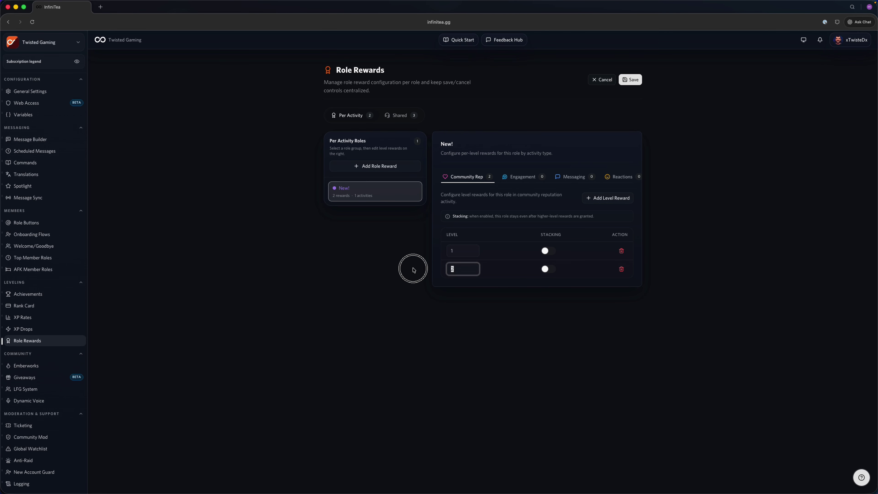
{"action": "type", "text": "6"}
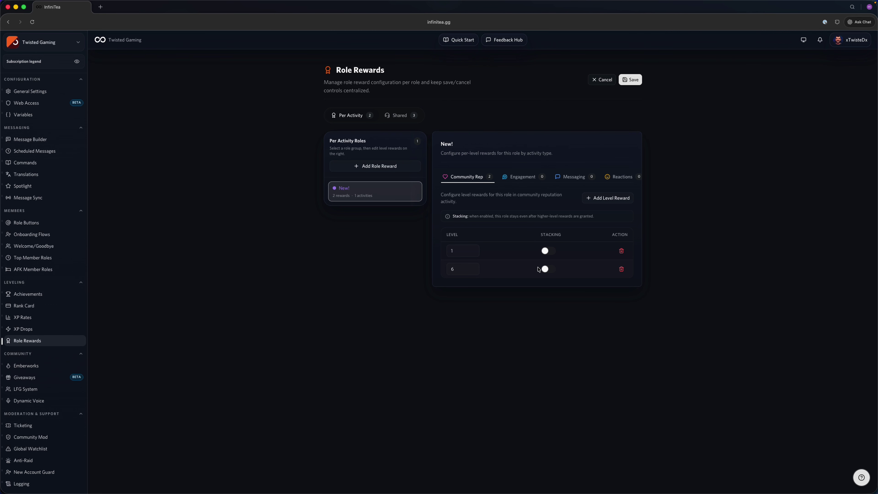
Enable stacking for the level 6 reward and add a third level reward
{"action": "left_click", "coordinate": [546, 273]}
{"action": "left_click", "coordinate": [546, 271]}
{"action": "left_click", "coordinate": [547, 270]}
{"action": "left_click", "coordinate": [610, 200]}
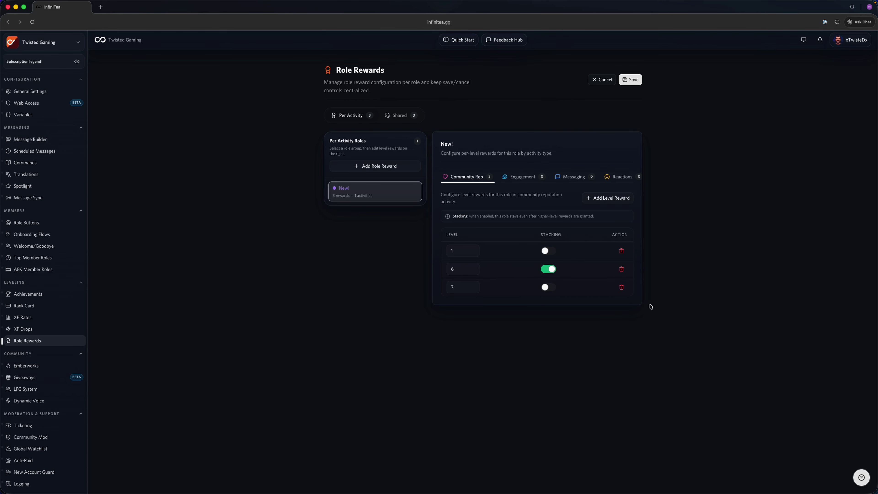
Delete all Community Rep level rewards of the New! role
{"action": "left_click", "coordinate": [621, 287]}
{"action": "left_click", "coordinate": [621, 269]}
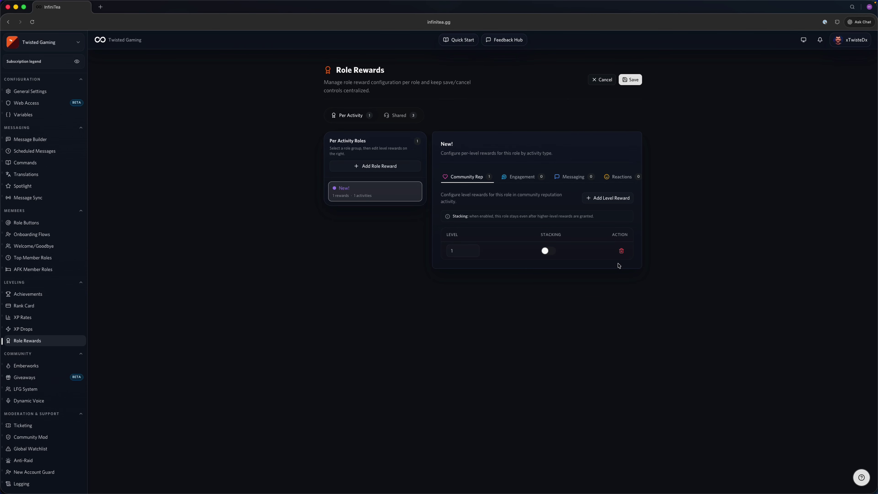
{"action": "left_click", "coordinate": [621, 251]}
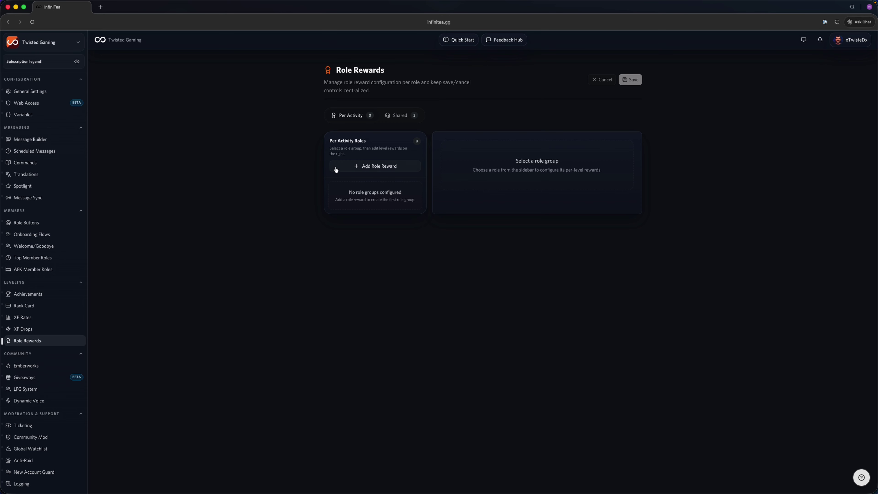
Examine the activity types included in the shared role rewards and the role choice of the CanReact milestone
{"action": "left_click", "coordinate": [387, 118]}
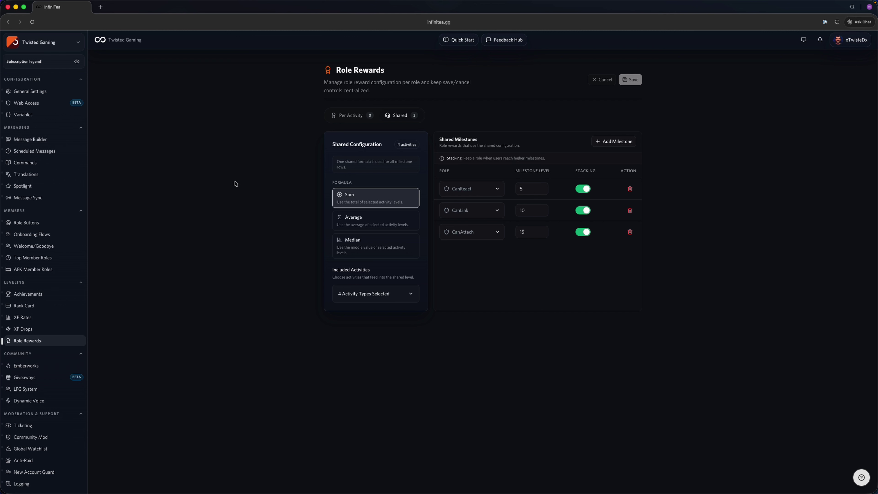
{"action": "left_click", "coordinate": [358, 295]}
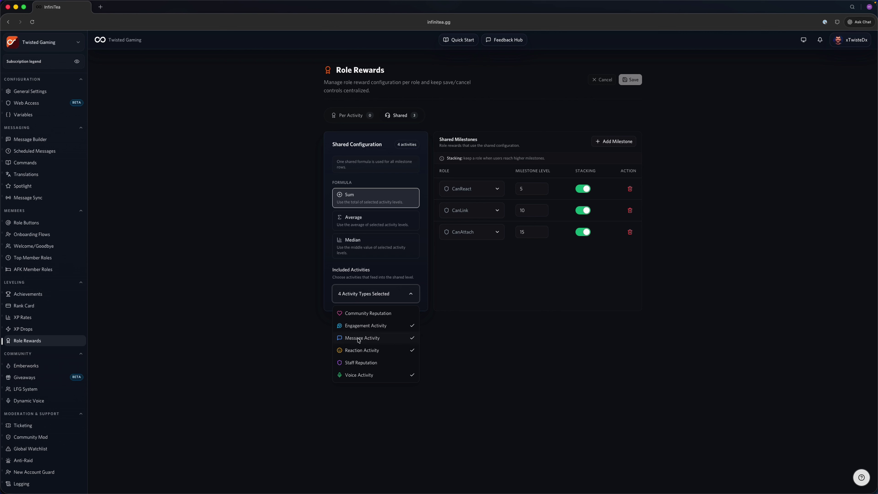
{"action": "left_click", "coordinate": [560, 355]}
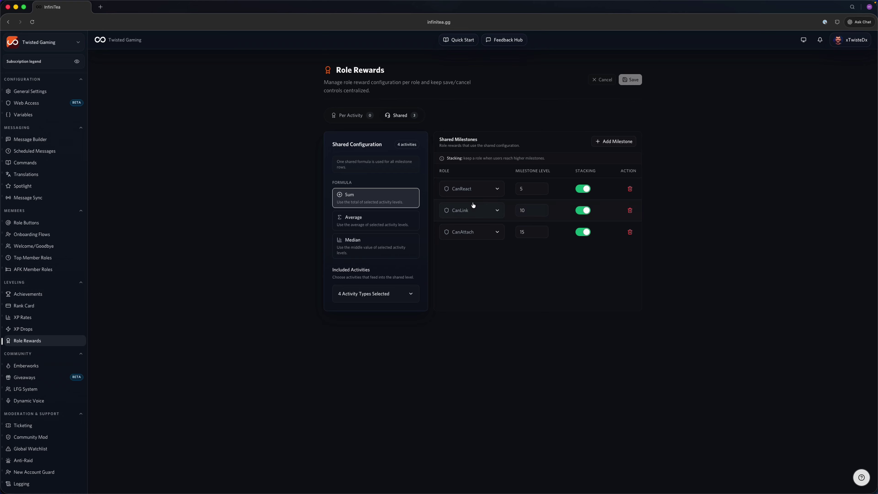
{"action": "left_click", "coordinate": [476, 189]}
{"action": "left_click", "coordinate": [476, 189]}
Switch to Discord and, in the Twisted Gaming server's twisted-gaming-chat channel, inspect the full role list of the latest message's author
{"action": "mouse_move", "coordinate": [162, 492]}
{"action": "key", "text": "super+Tab"}
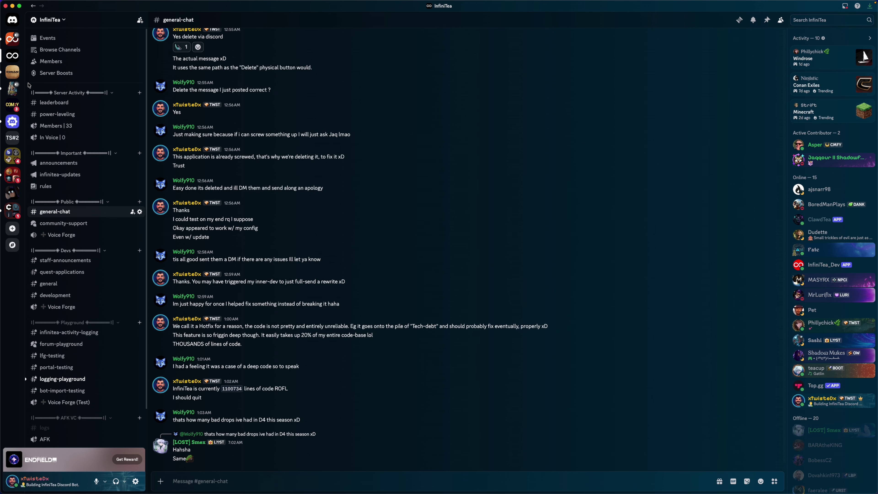
{"action": "left_click", "coordinate": [12, 39]}
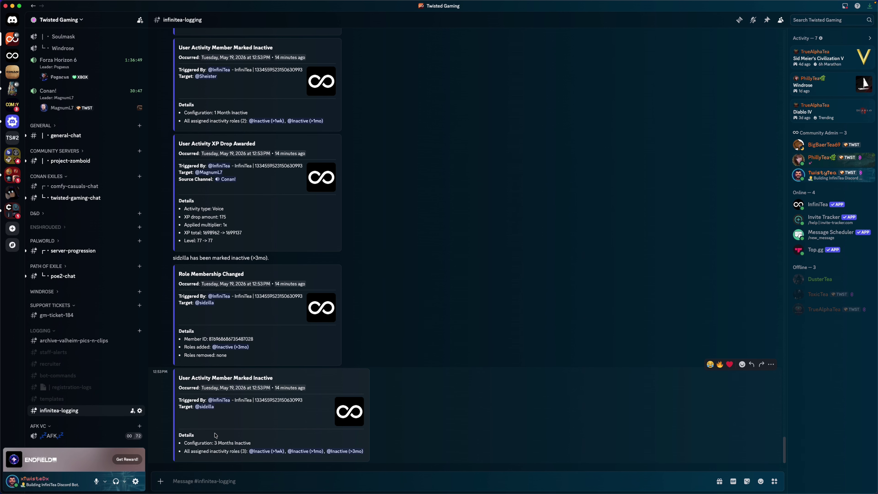
{"action": "scroll", "coordinate": [297, 415], "scroll_direction": "up", "scroll_amount": 5}
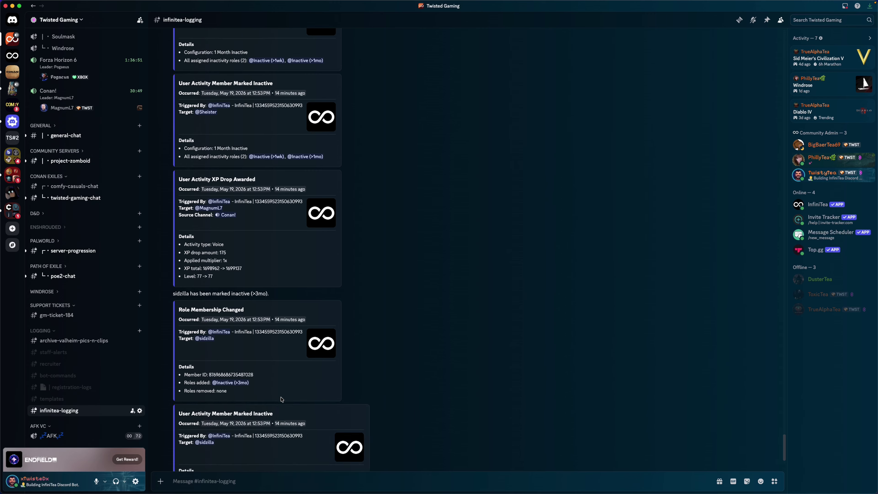
{"action": "left_click", "coordinate": [81, 198]}
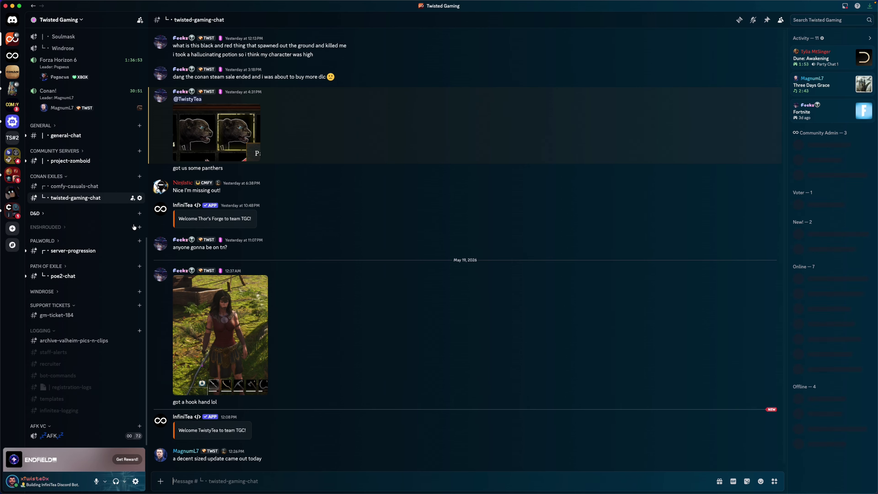
{"action": "left_click", "coordinate": [185, 450]}
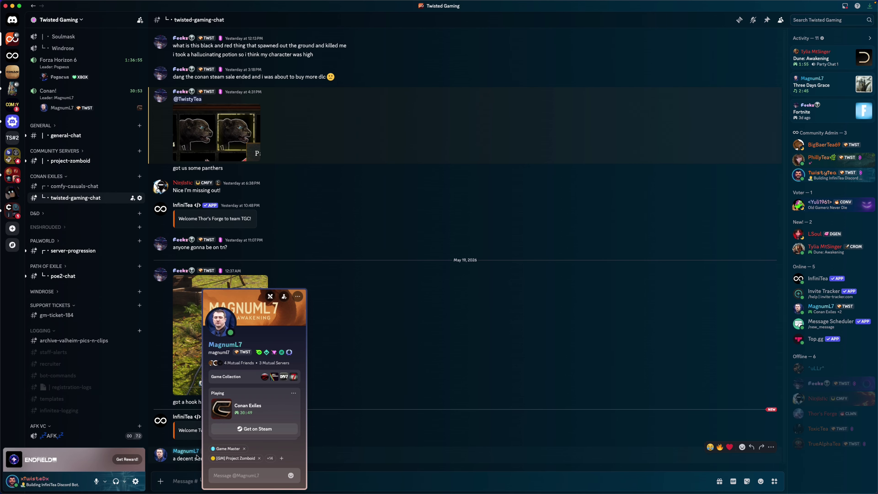
{"action": "left_click", "coordinate": [270, 458]}
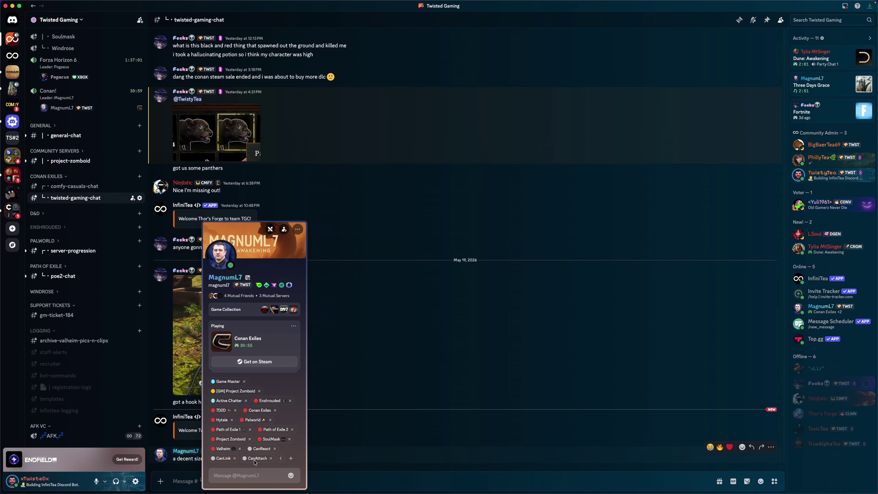
{"action": "left_click", "coordinate": [402, 471]}
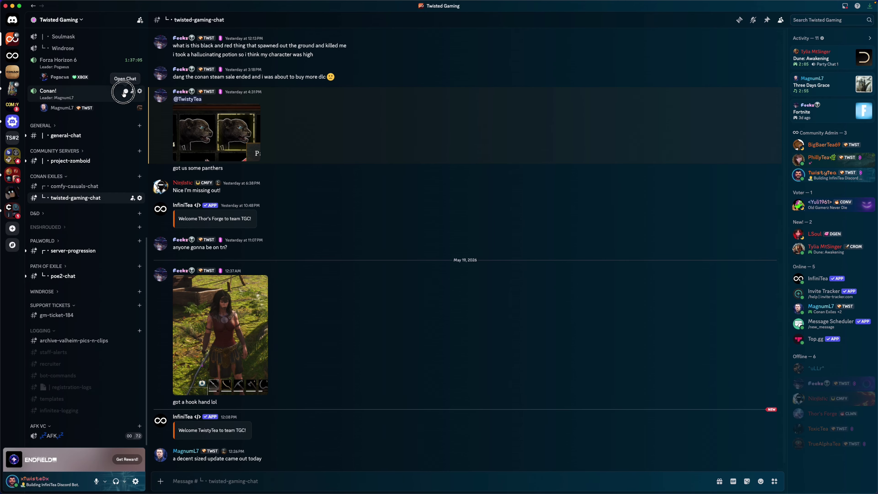
Open the Conan! voice channel's chat and run /rank for the member currently in voice
{"action": "left_click", "coordinate": [124, 92]}
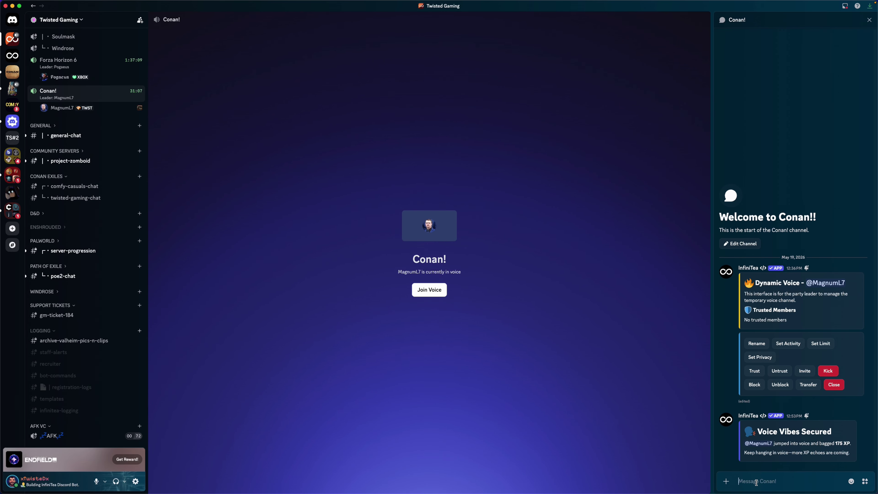
{"action": "type", "text": "/rank"}
{"action": "key", "text": "Return"}
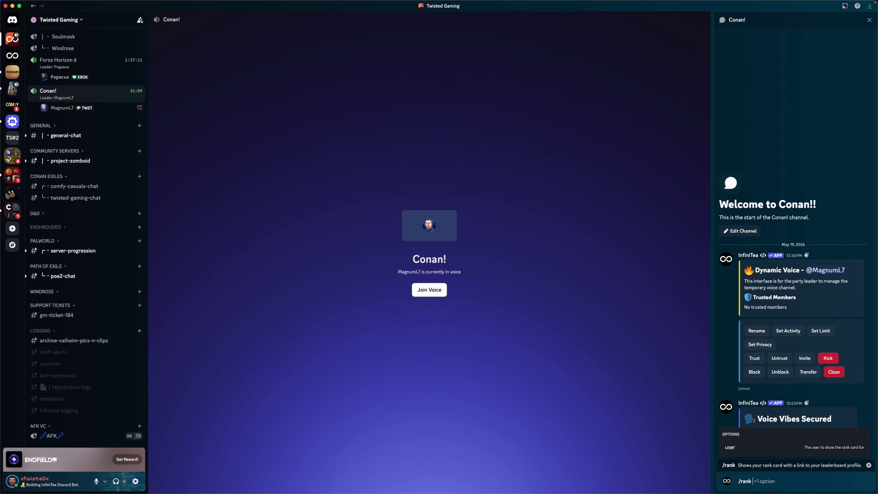
{"action": "key", "text": "Tab"}
{"action": "type", "text": "magn"}
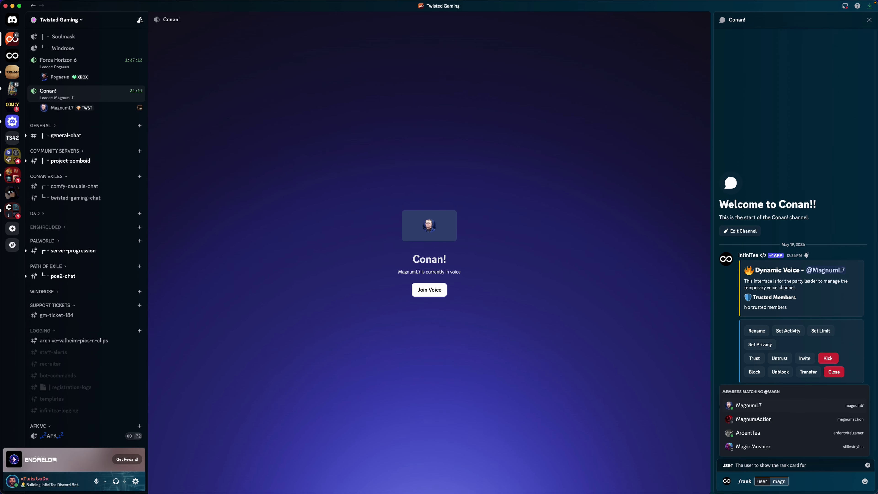
{"action": "key", "text": "Return"}
{"action": "key", "text": "Return"}
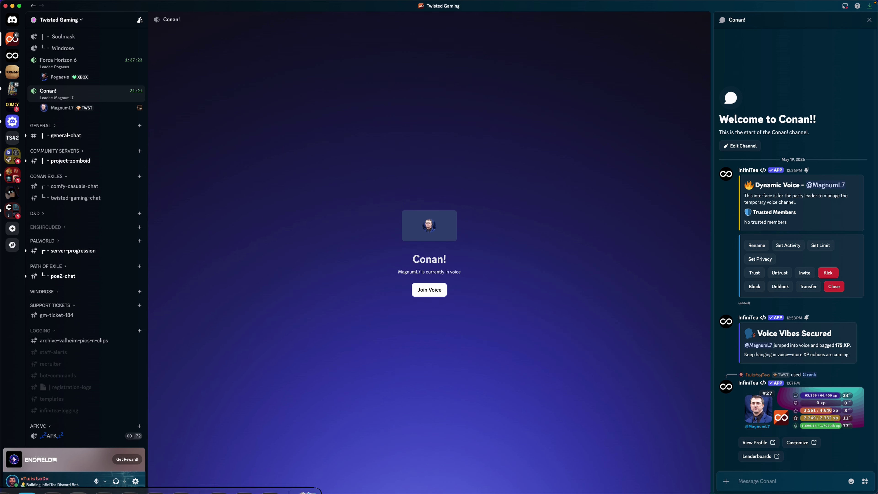
Switch back to the InfiniTea dashboard and turn off stacking for the CanLink shared milestone
{"action": "left_click", "coordinate": [243, 476]}
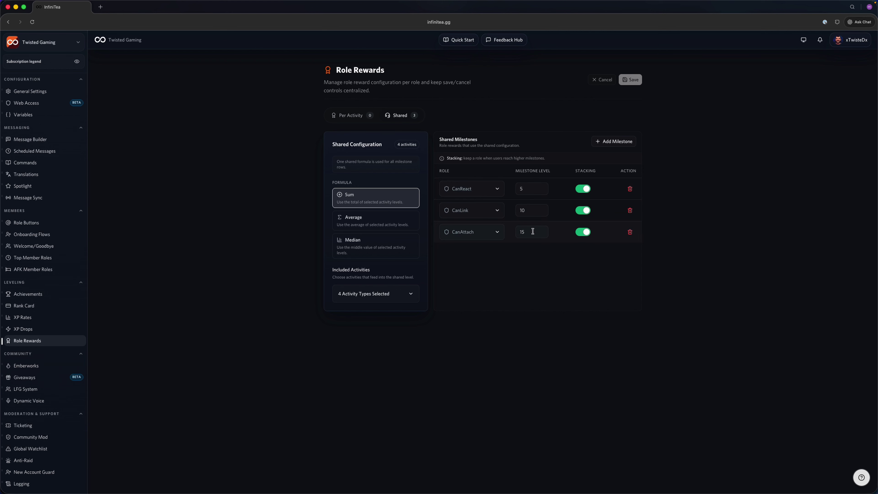
{"action": "left_click", "coordinate": [582, 210]}
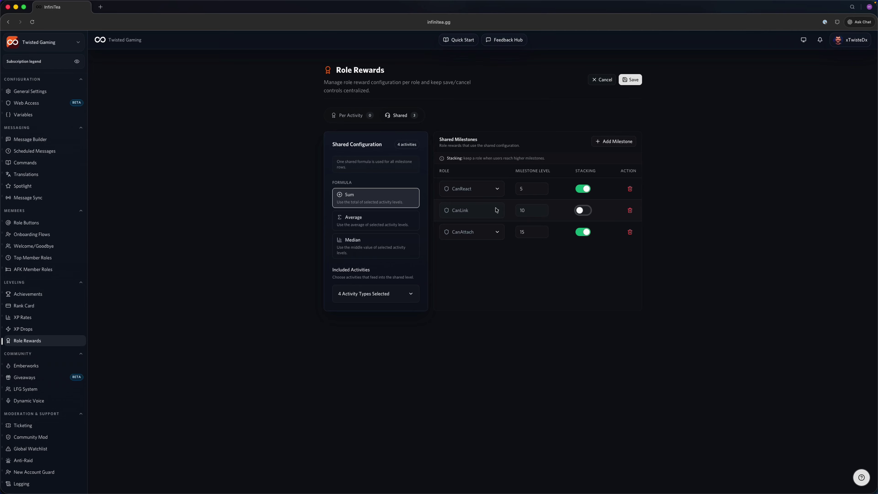
Look through the roles offered for a new per-activity reward group, closing the selection without adding one
{"action": "left_click", "coordinate": [362, 116]}
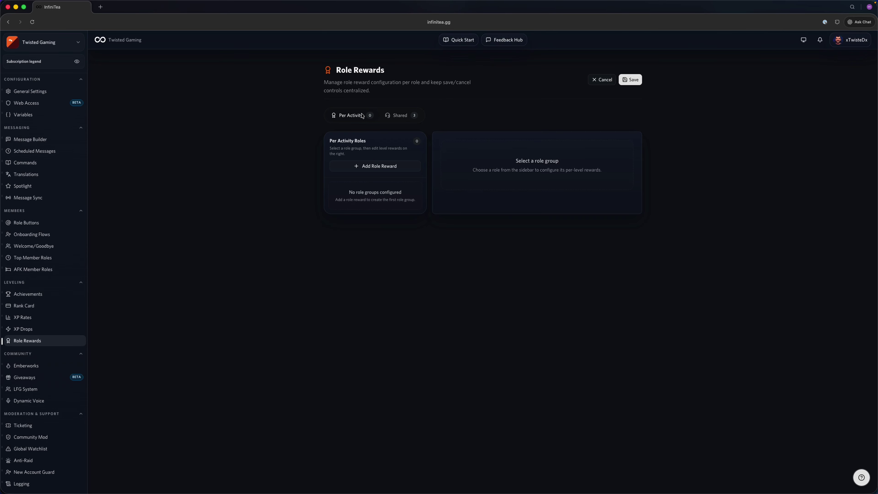
{"action": "left_click", "coordinate": [356, 166]}
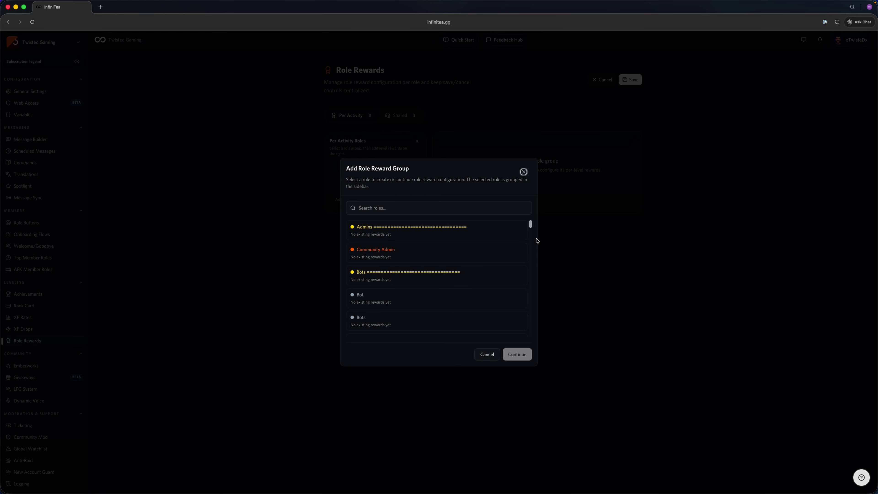
{"action": "left_click_drag", "start_coordinate": [532, 225], "coordinate": [518, 345]}
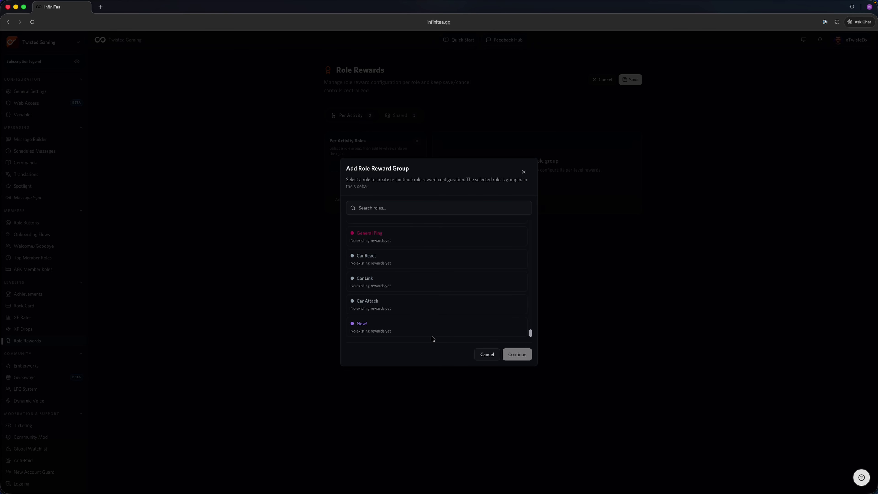
{"action": "left_click", "coordinate": [486, 355]}
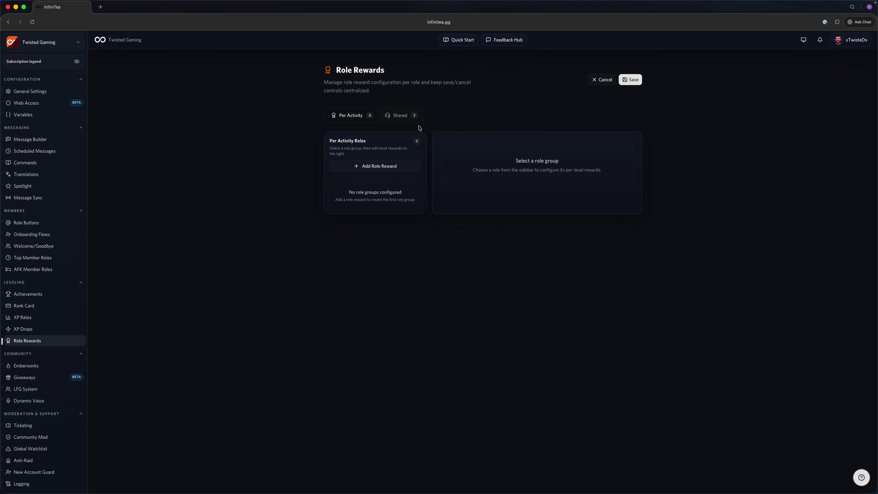
Return to the shared milestones and discard the unsaved role reward changes
{"action": "left_click", "coordinate": [399, 115]}
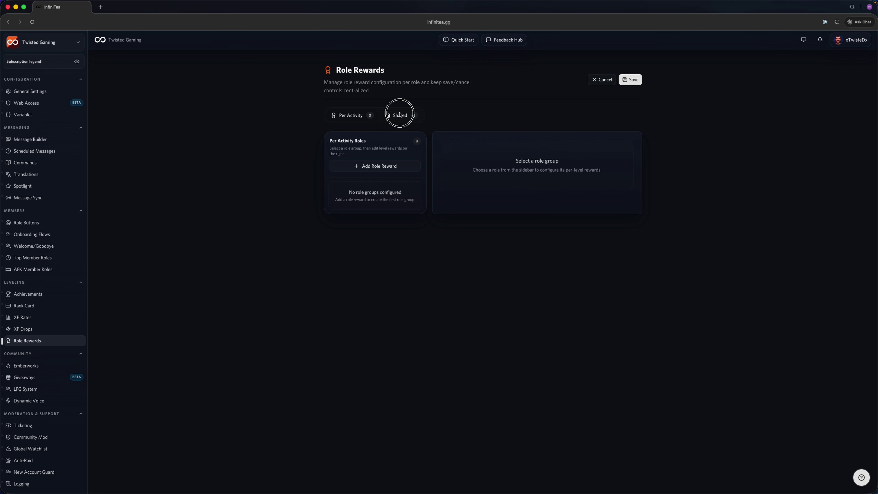
{"action": "left_click", "coordinate": [601, 80]}
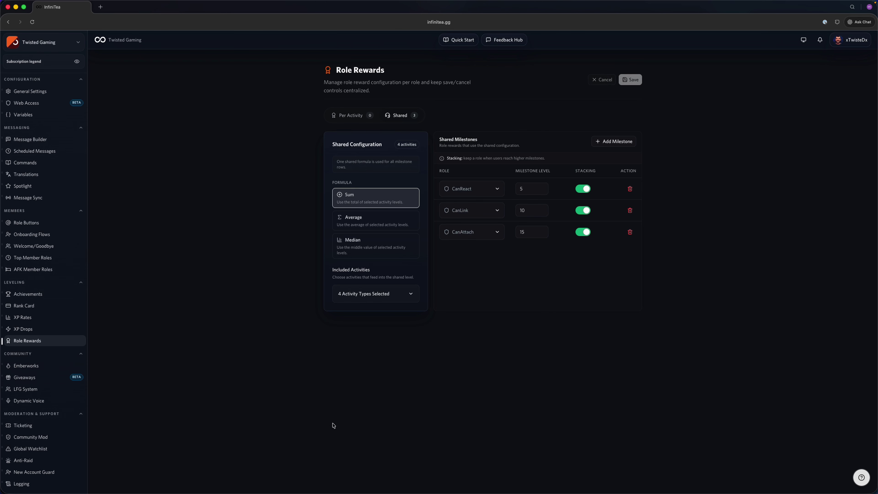
Switch to Discord, open the infinitea-logging channel and bring up the /sync role-rewards command in the message box
{"action": "mouse_move", "coordinate": [213, 493]}
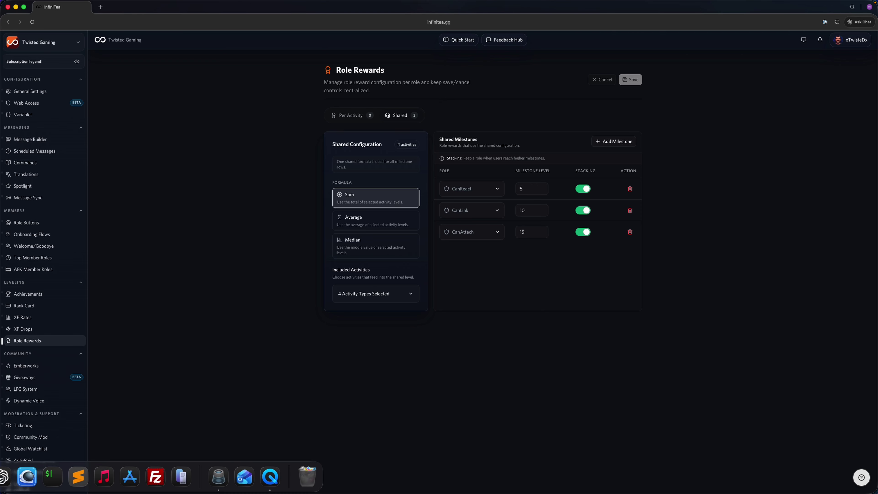
{"action": "left_click", "coordinate": [26, 477]}
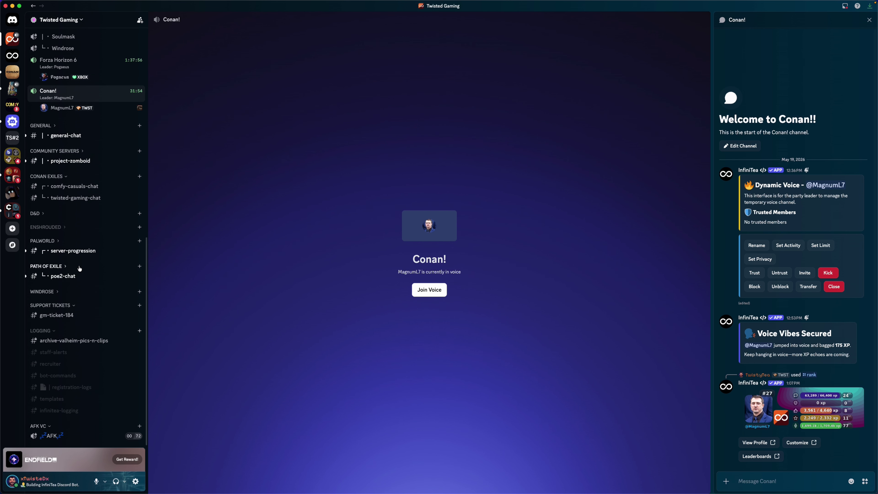
{"action": "left_click", "coordinate": [58, 411]}
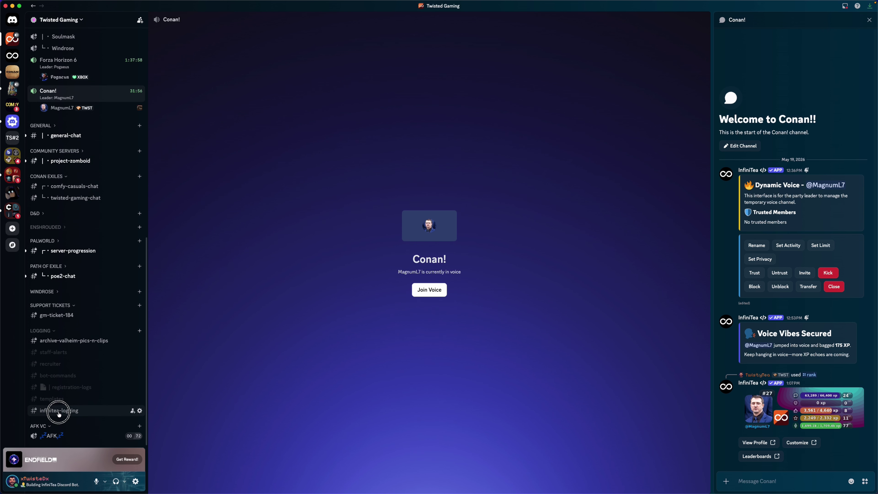
{"action": "type", "text": "/sync"}
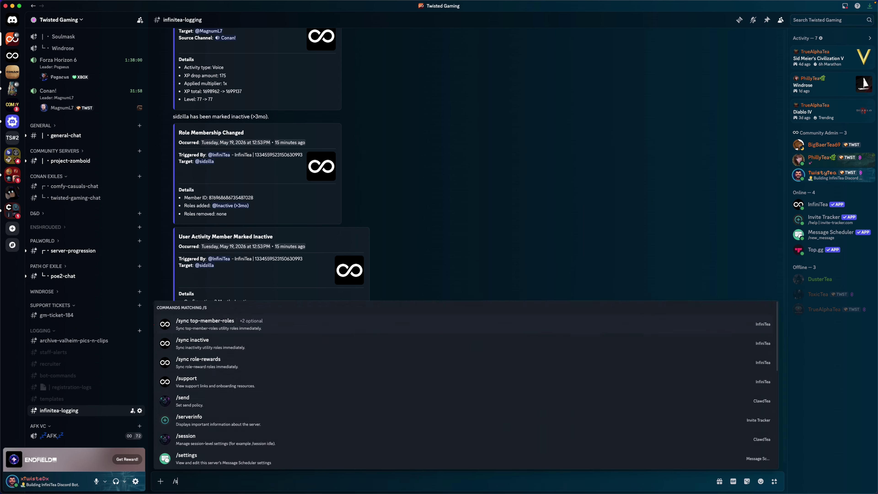
{"action": "key", "text": "Down"}
{"action": "key", "text": "Down"}
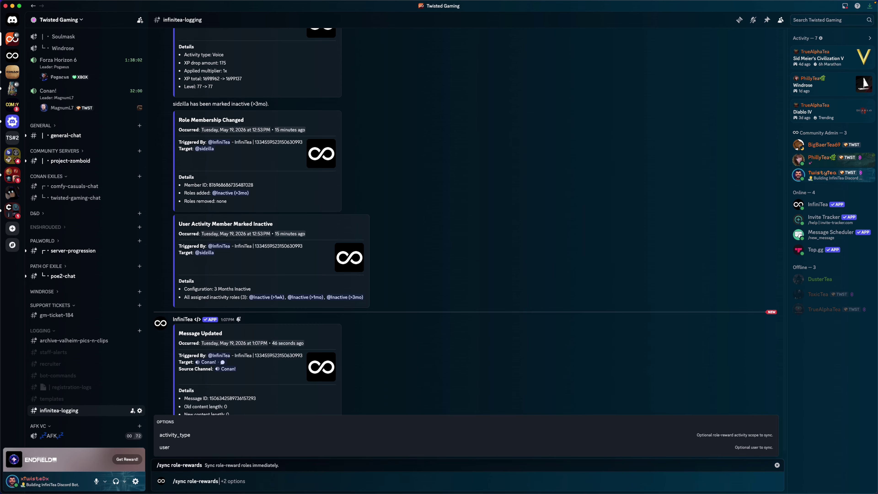
{"action": "key", "text": "Return"}
View the command's optional activity_type and user parameters, clearing the command unsent before switching back to the InfiniTea dashboard
{"action": "key", "text": "Return"}
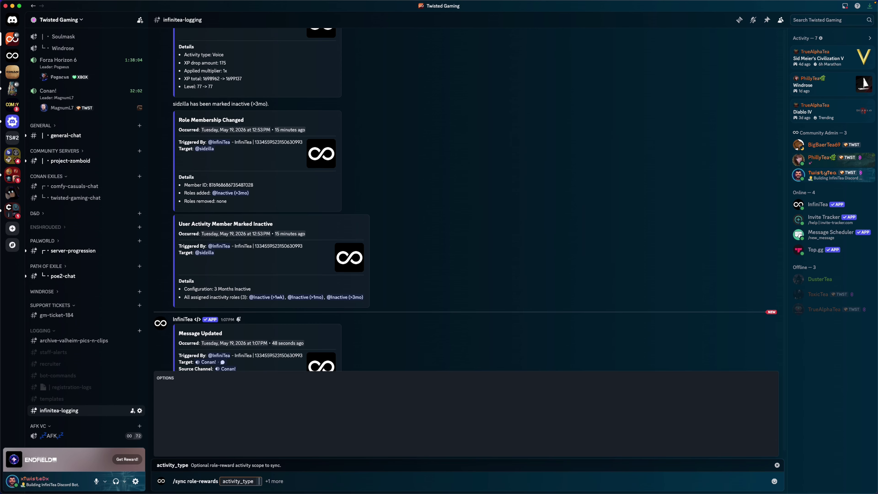
{"action": "key", "text": "BackSpace"}
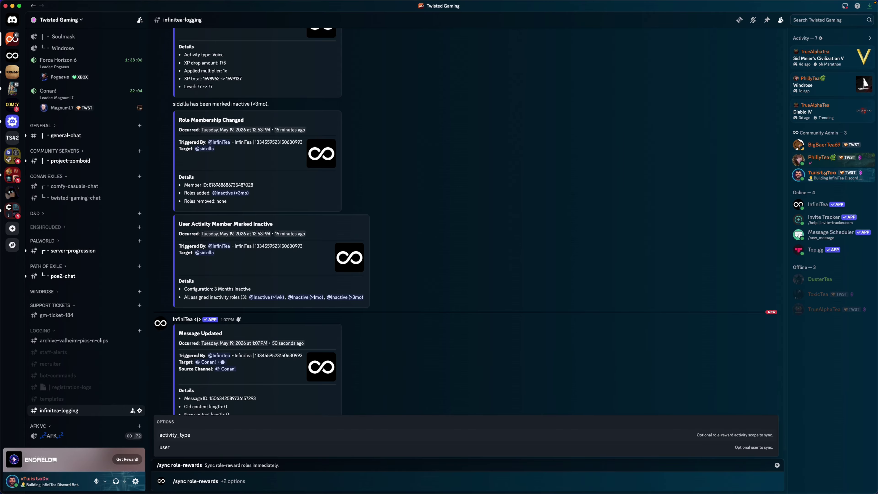
{"action": "key", "text": "Down"}
{"action": "key", "text": "Return"}
{"action": "key", "text": "BackSpace"}
{"action": "key", "text": "BackSpace"}
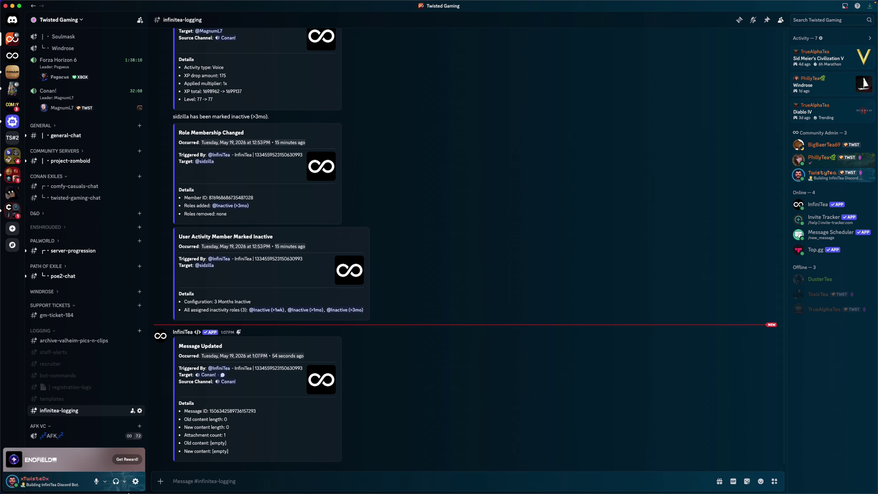
{"action": "mouse_move", "coordinate": [101, 492]}
{"action": "left_click", "coordinate": [27, 477]}
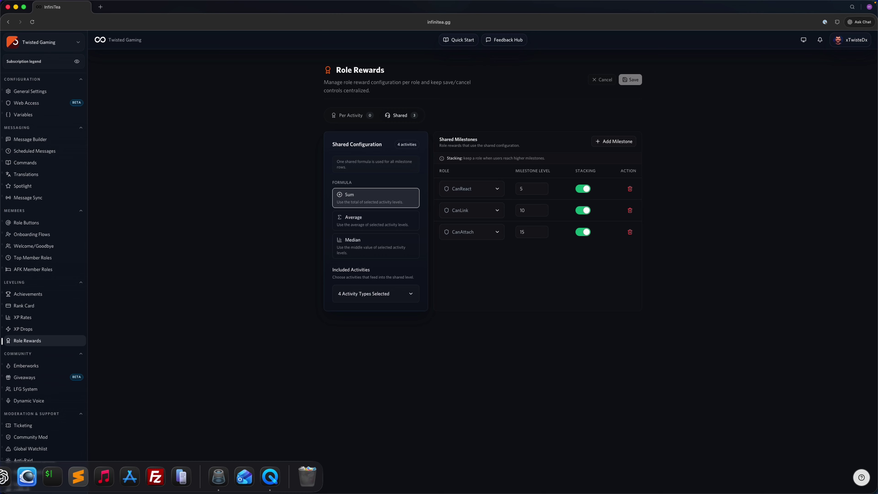